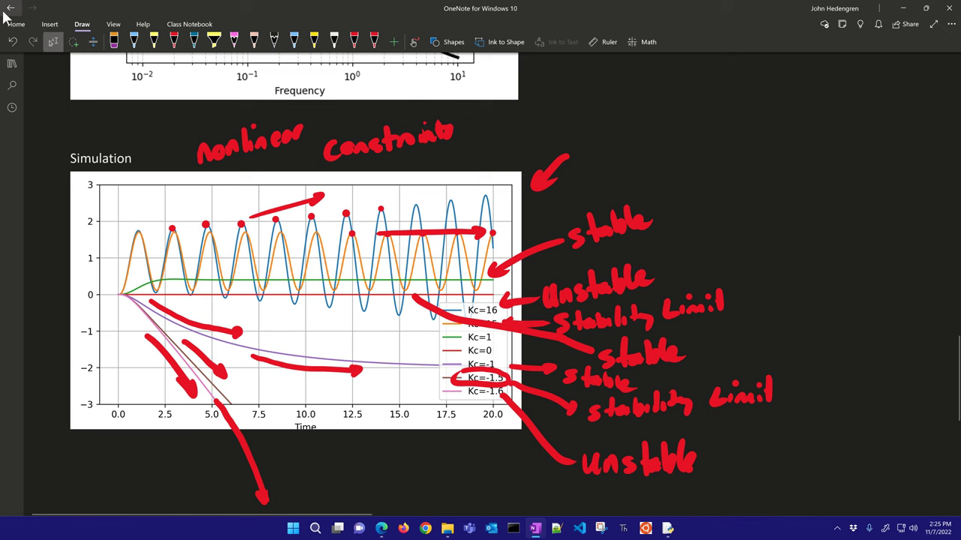
Step: Switch to the Edge browser and open the Stability Analysis Exercises linked under Assignment on the course page
left_click(381, 528)
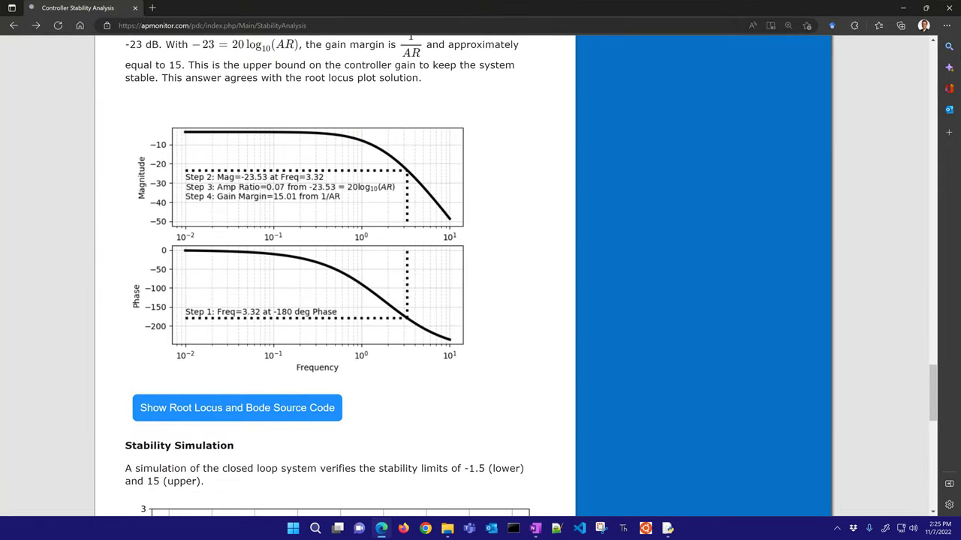
scroll(164, 318, "down", 12)
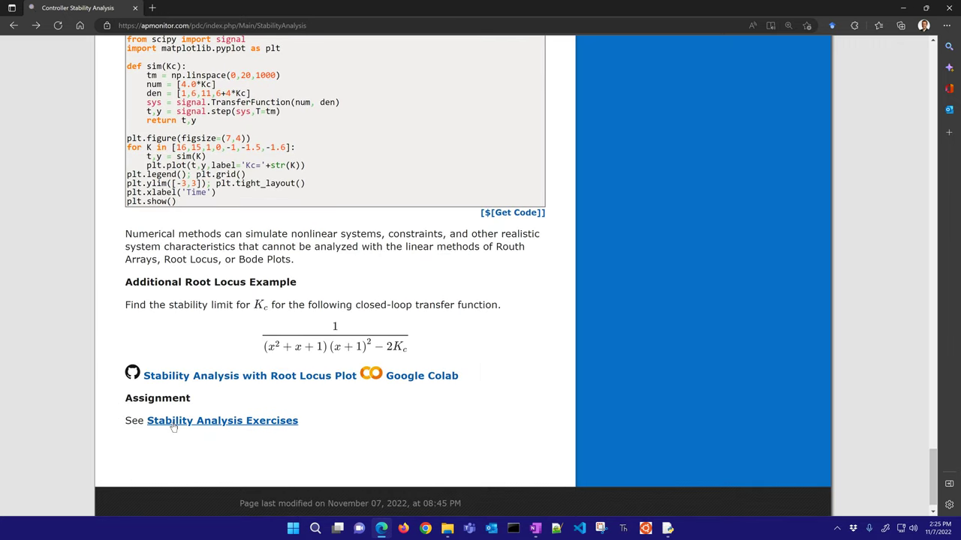
left_click(174, 421)
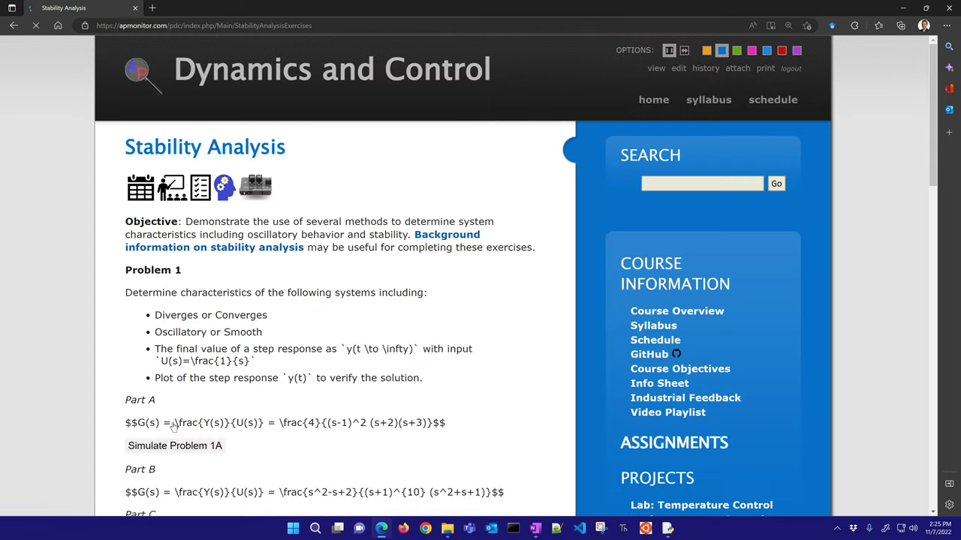
Step: Look through exercise Problems 1 to 3, briefly expanding and collapsing the Problem 1A simulation code and the solution section below Problem 3
scroll(120, 381, "down", 2)
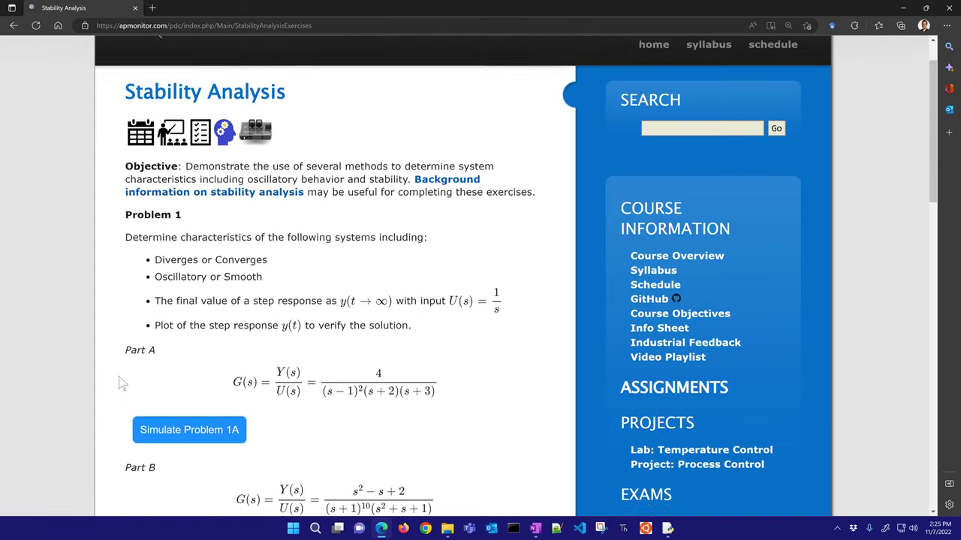
left_click(153, 345)
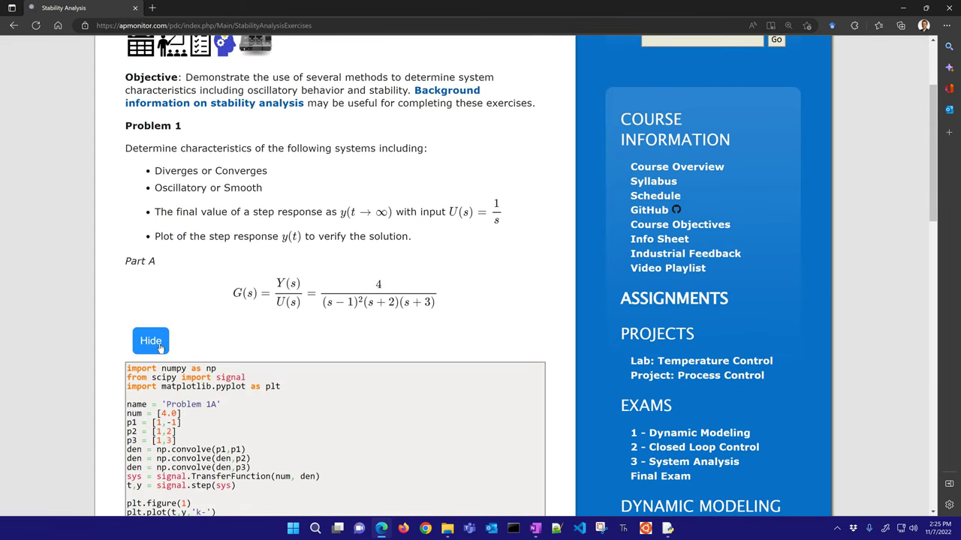
left_click(145, 346)
scroll(276, 384, "down", 10)
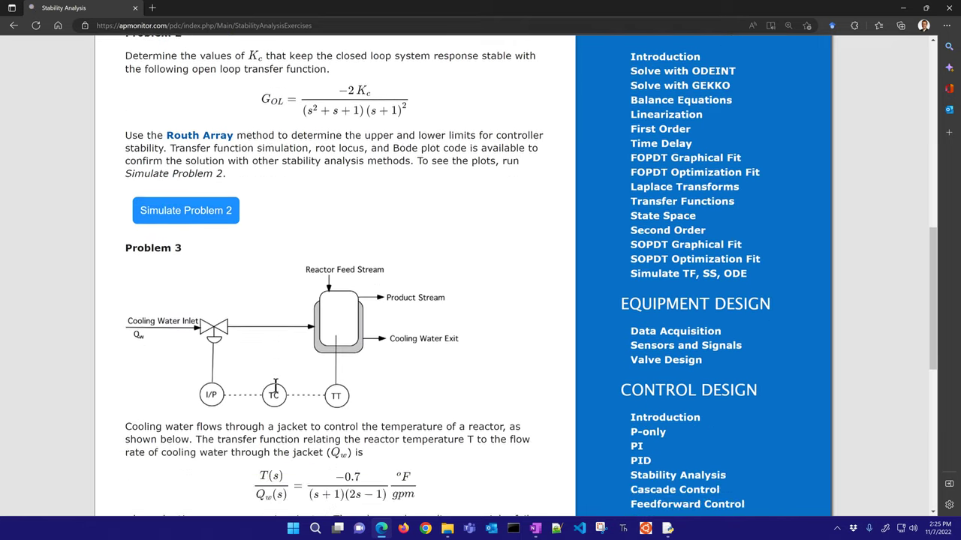
scroll(276, 384, "down", 3)
left_click(173, 264)
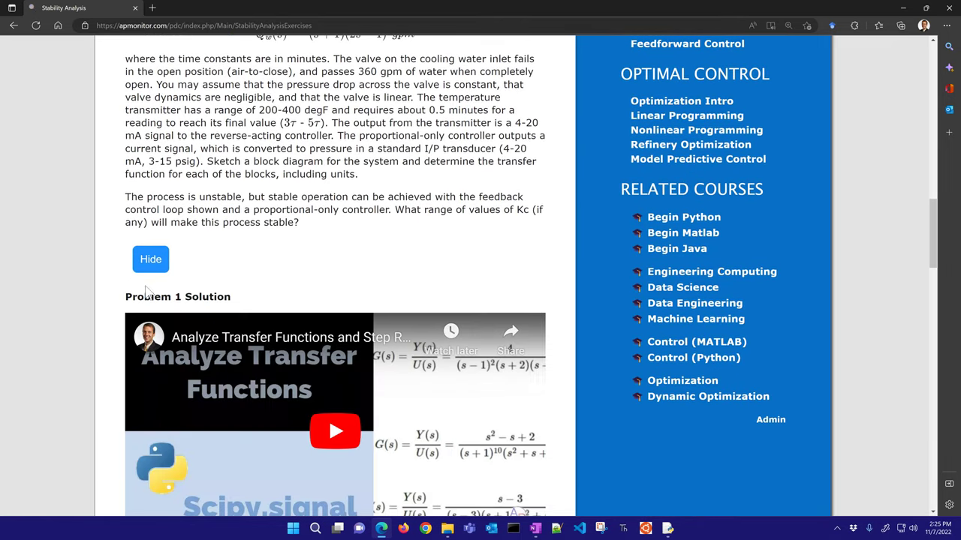
left_click(156, 268)
scroll(231, 360, "up", 13)
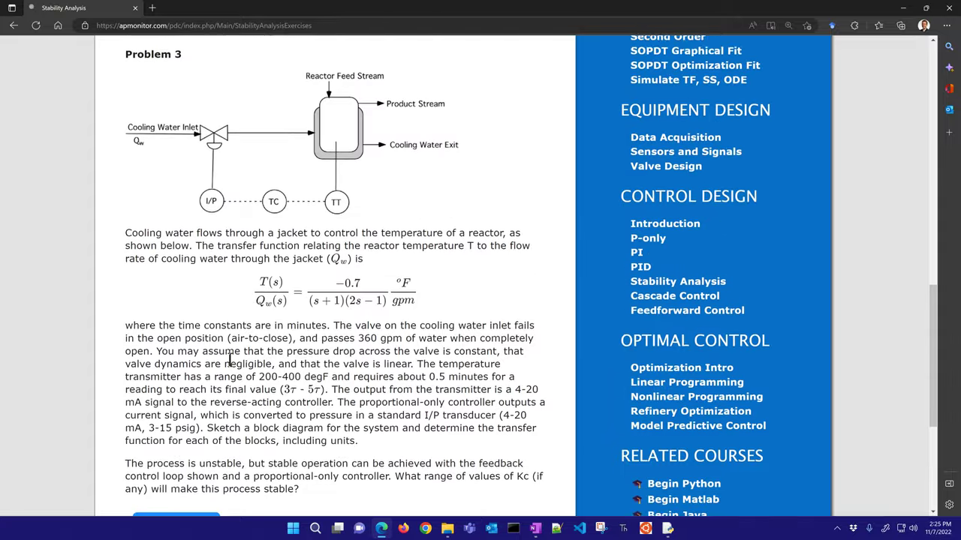
Step: View the quiz on stability analysis, and open the TCLab Stability Analysis exercise page from it
left_click(201, 188)
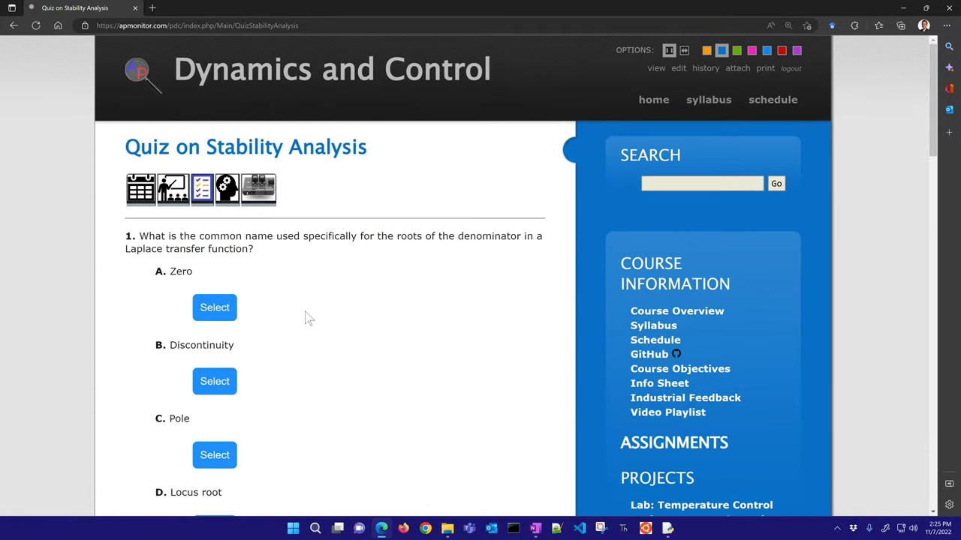
scroll(304, 319, "down", 1)
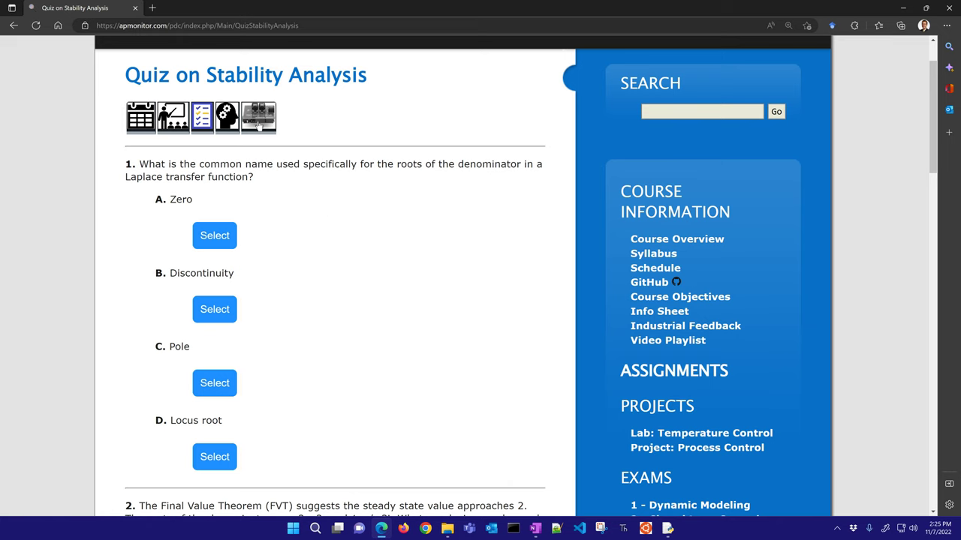
left_click(261, 128)
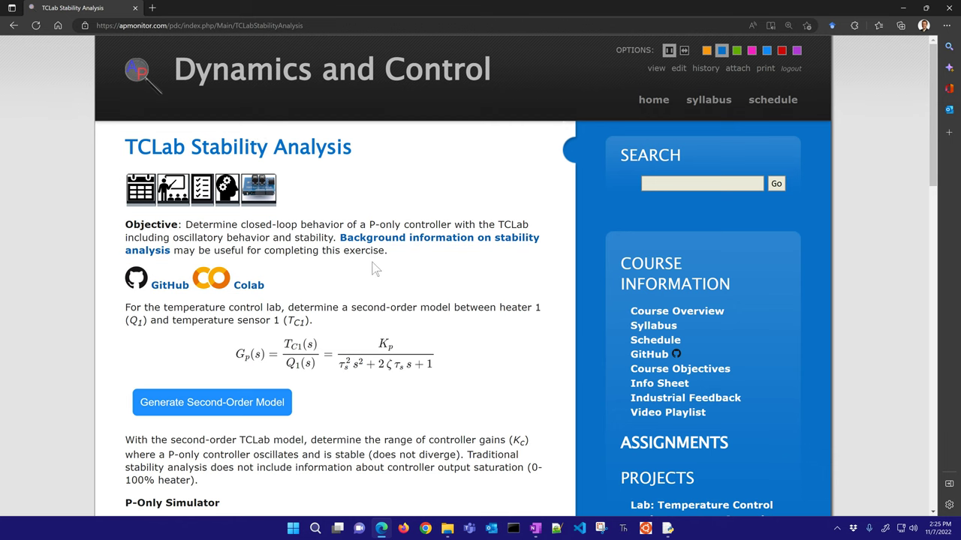
scroll(340, 302, "down", 1)
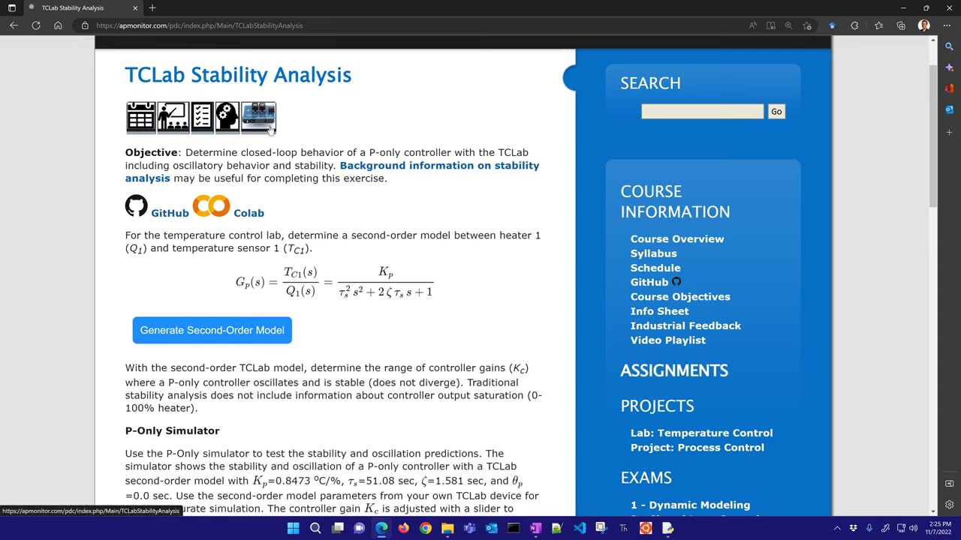
Step: Open the TCLab stability exercise in Google Colab and run all notebook cells, accepting the external-author warning
left_click(248, 214)
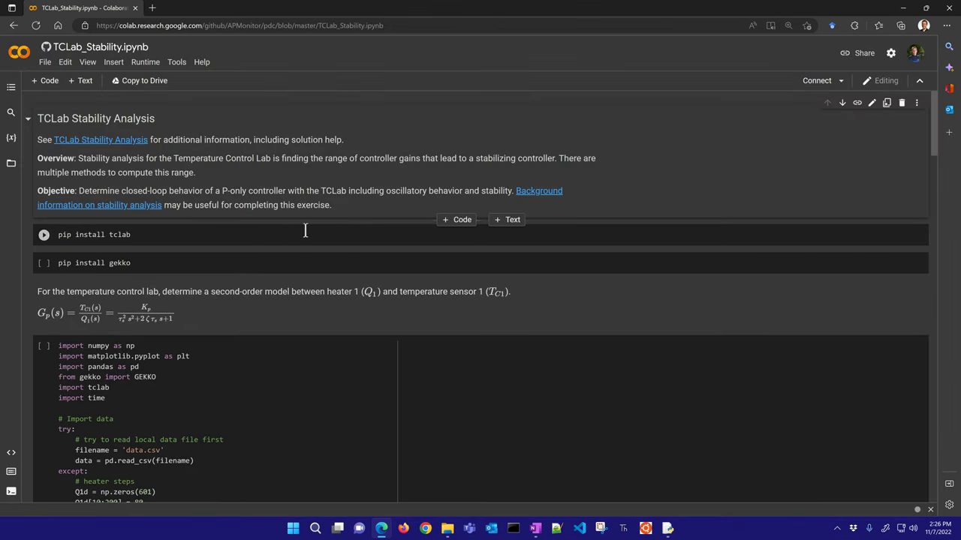
left_click(145, 63)
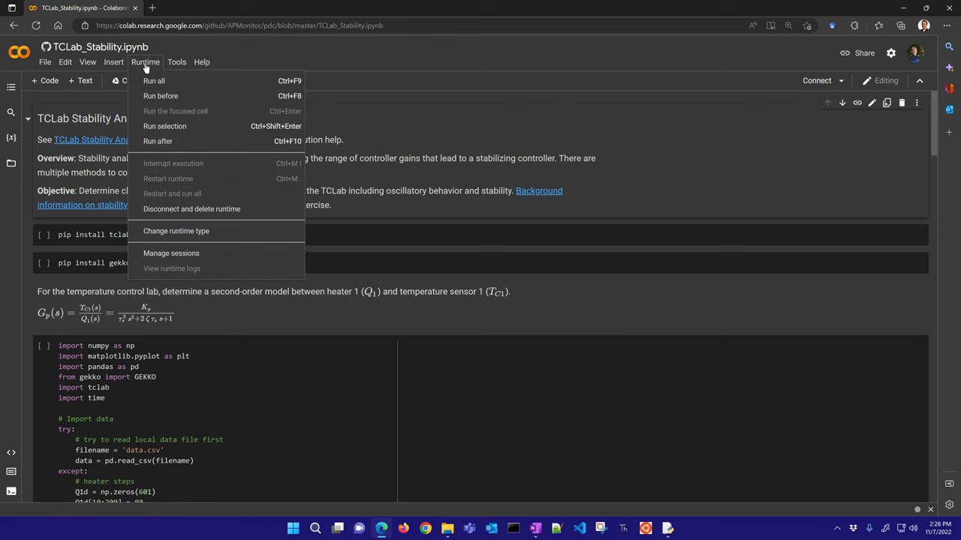
left_click(149, 82)
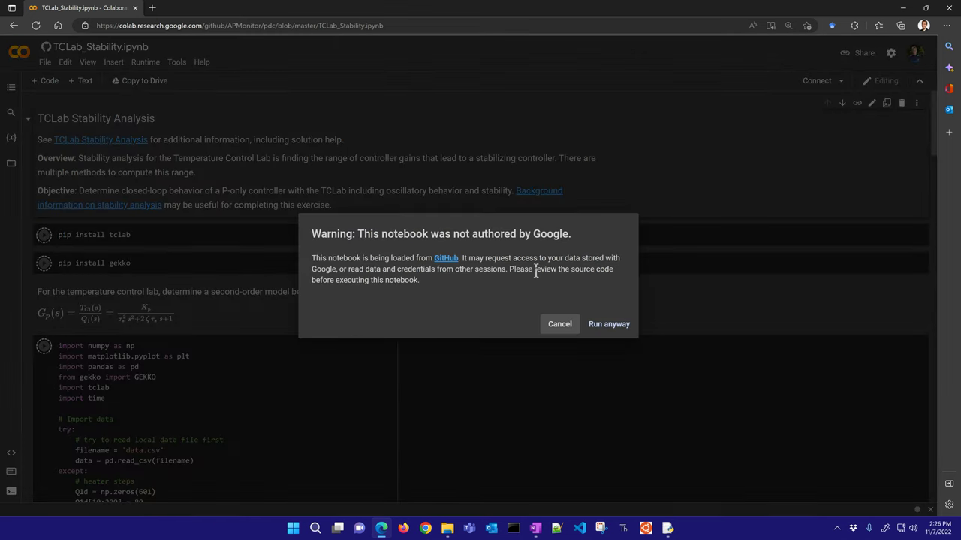
left_click(607, 325)
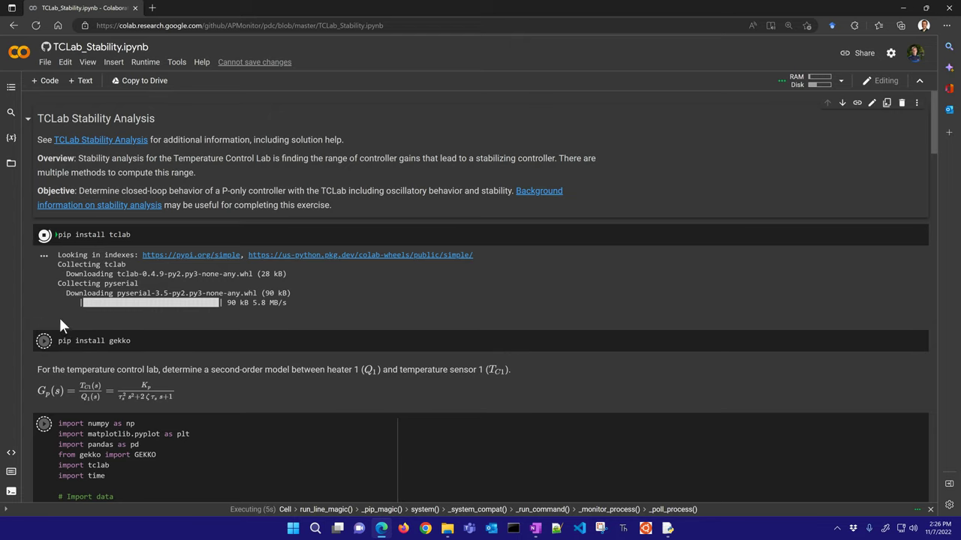
Step: Examine the notebook's second-order model code, estimated parameters and fit plots, as well as the P-Only Simulator code and plots
scroll(79, 368, "down", 2)
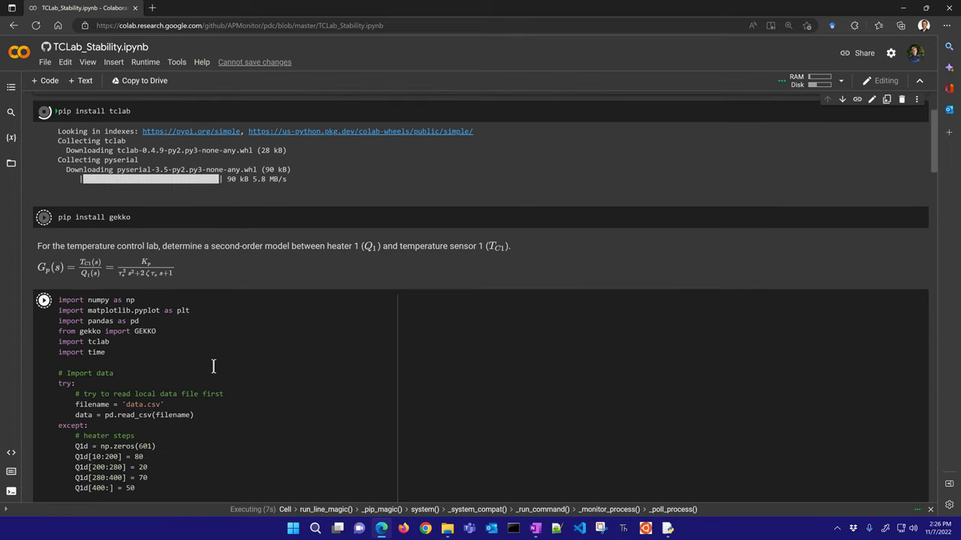
scroll(216, 370, "down", 4)
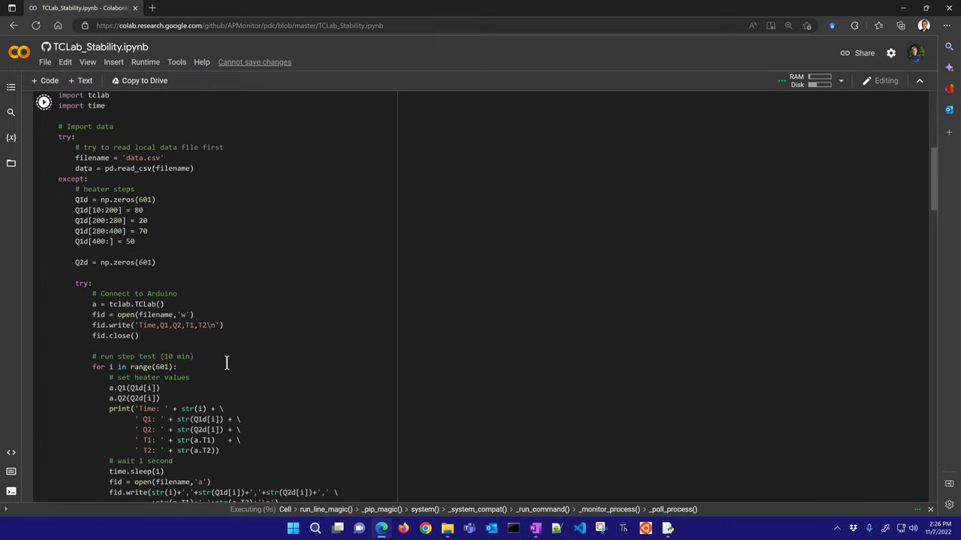
scroll(226, 363, "up", 1)
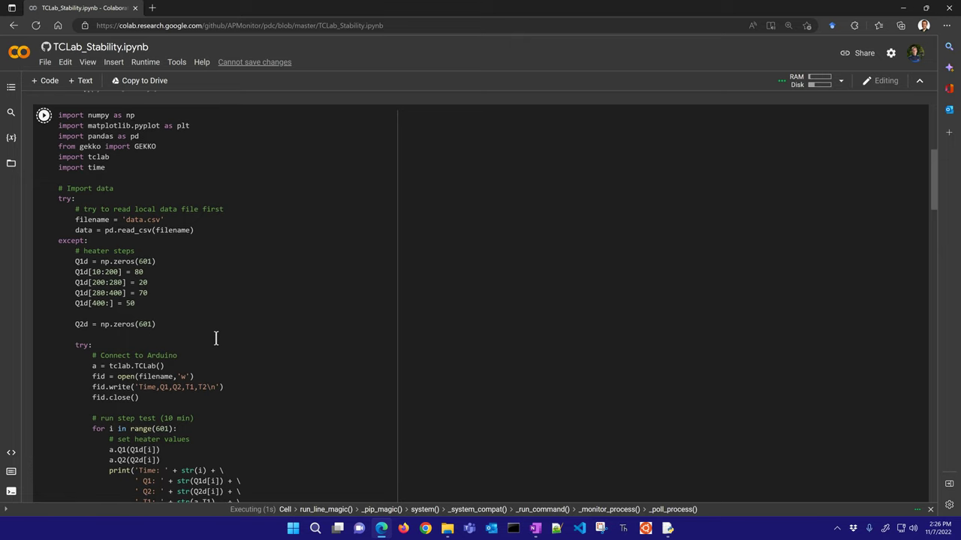
scroll(216, 339, "up", 3)
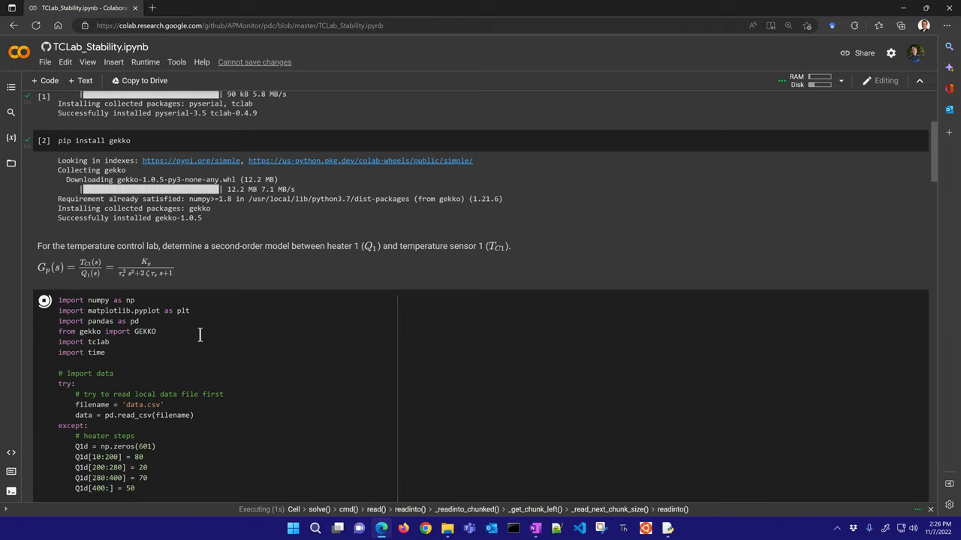
scroll(200, 335, "down", 15)
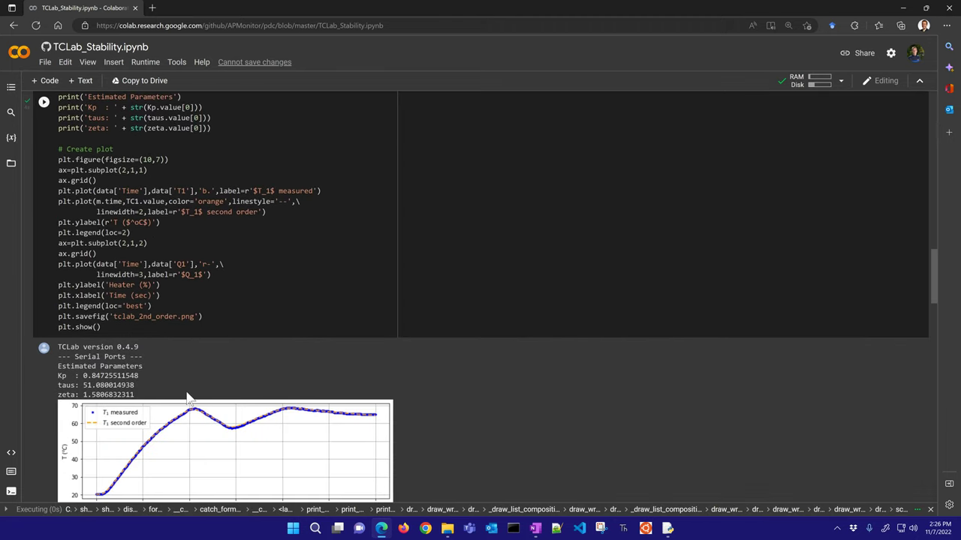
scroll(187, 398, "down", 2)
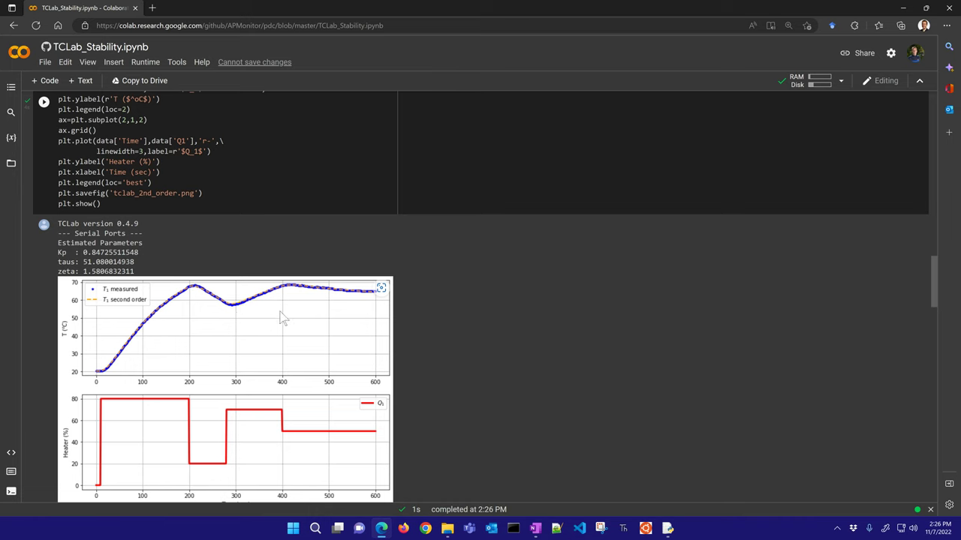
scroll(261, 391, "down", 3)
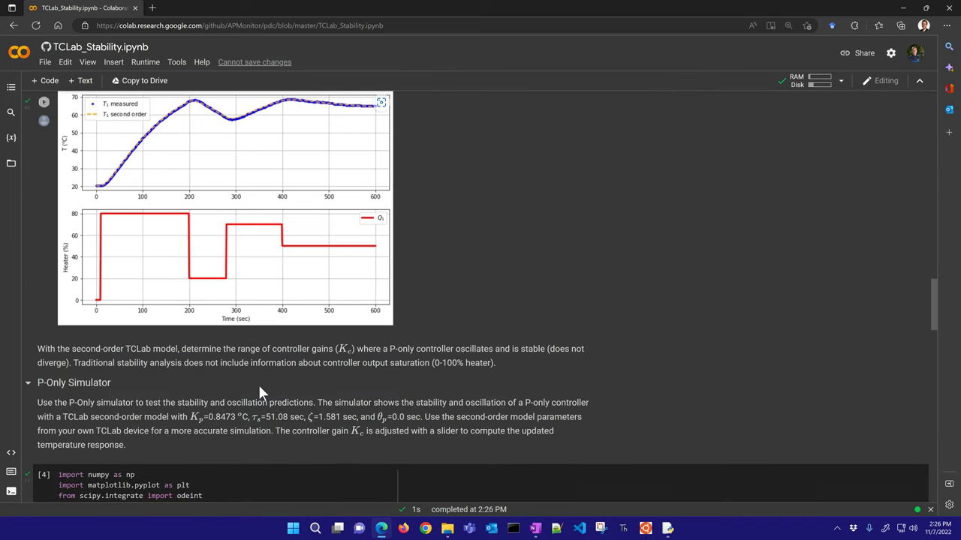
scroll(259, 390, "down", 4)
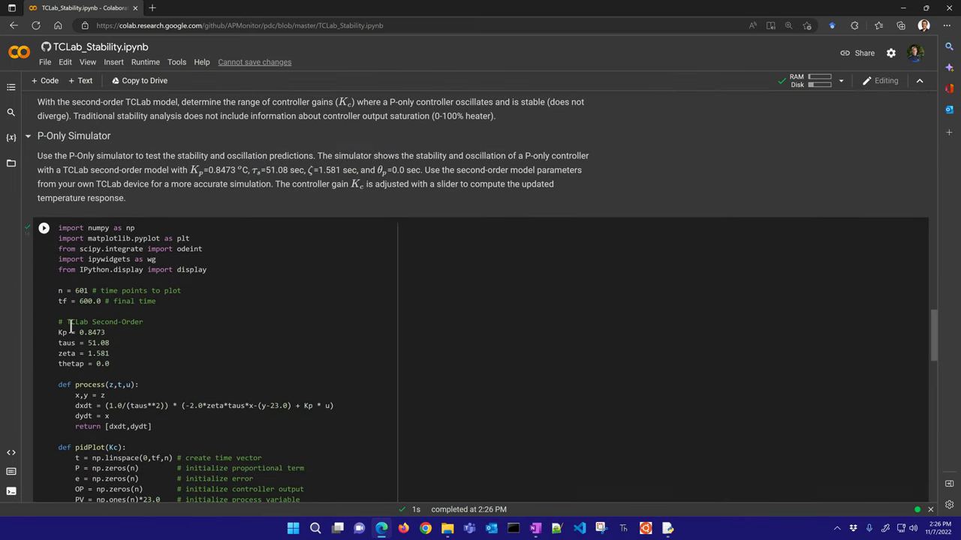
scroll(186, 385, "down", 12)
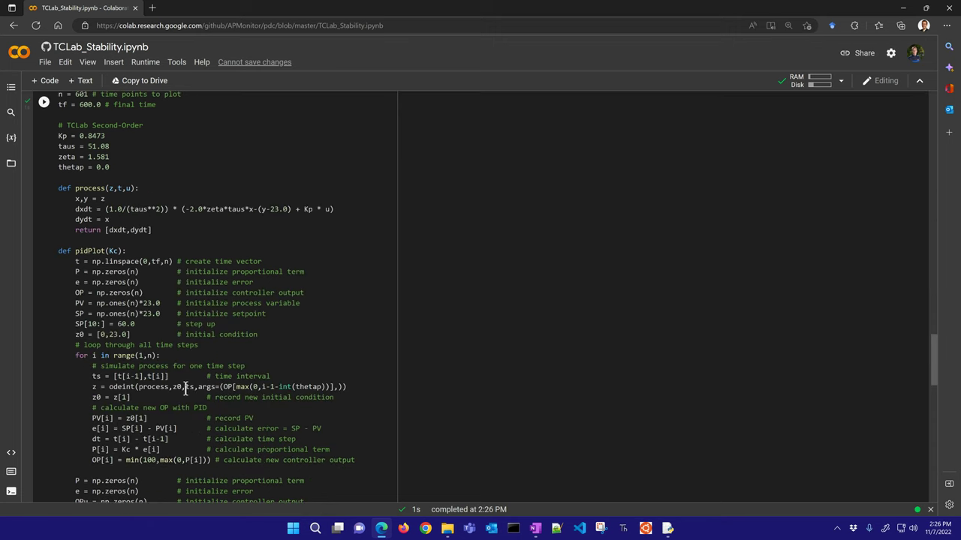
scroll(185, 388, "down", 1)
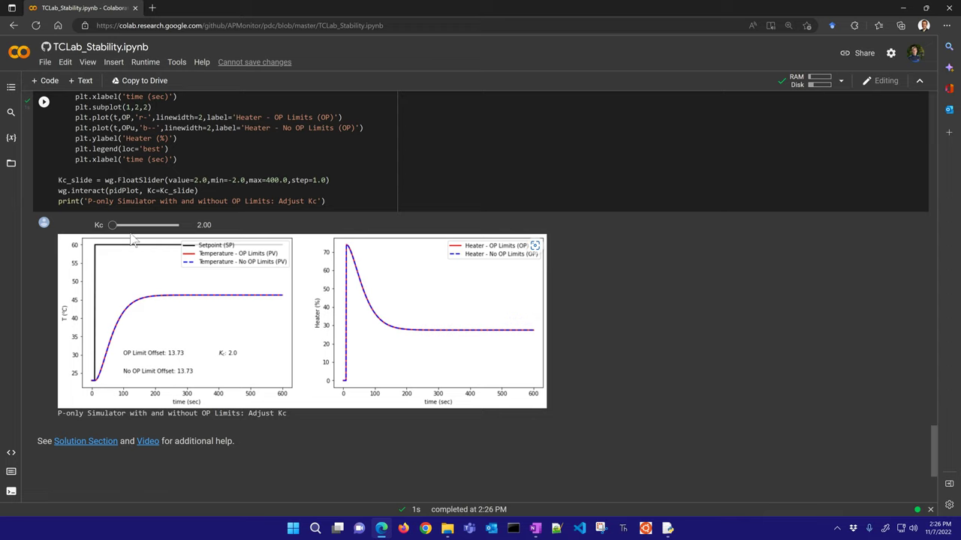
Step: Raise the P-only simulator's controller gain Kc in stages through 23, 60, 151, 195, 242, 307, 345 and 367 to 379
left_click_drag(114, 228, 120, 231)
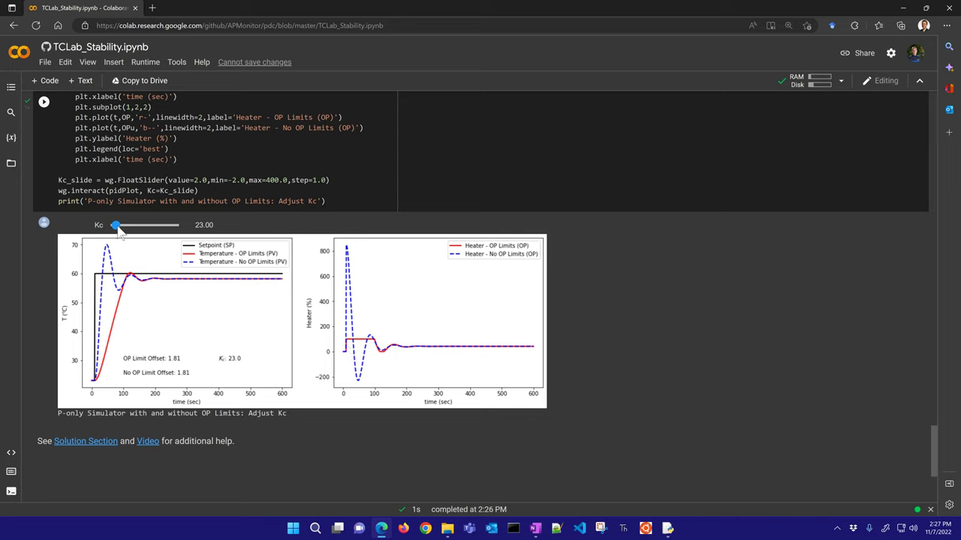
left_click_drag(117, 226, 124, 227)
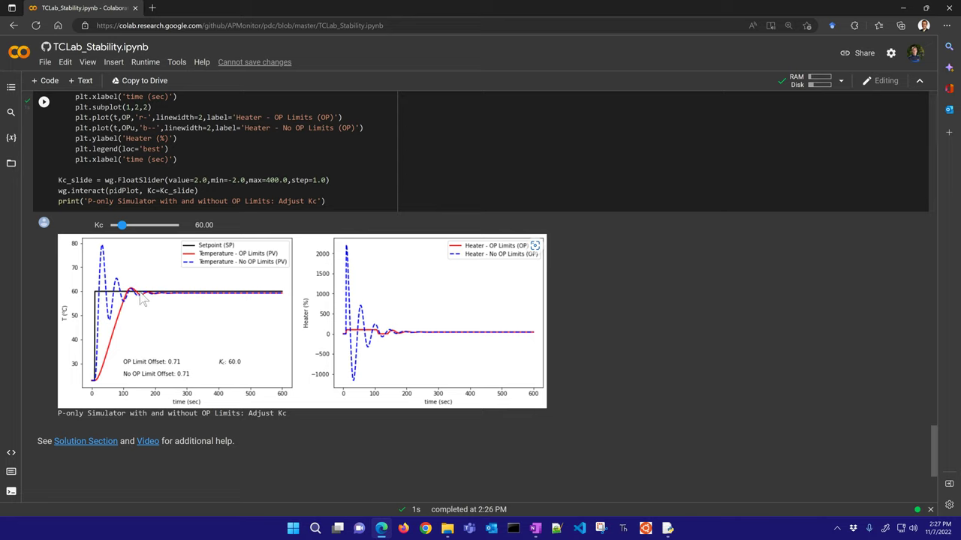
left_click_drag(123, 226, 138, 232)
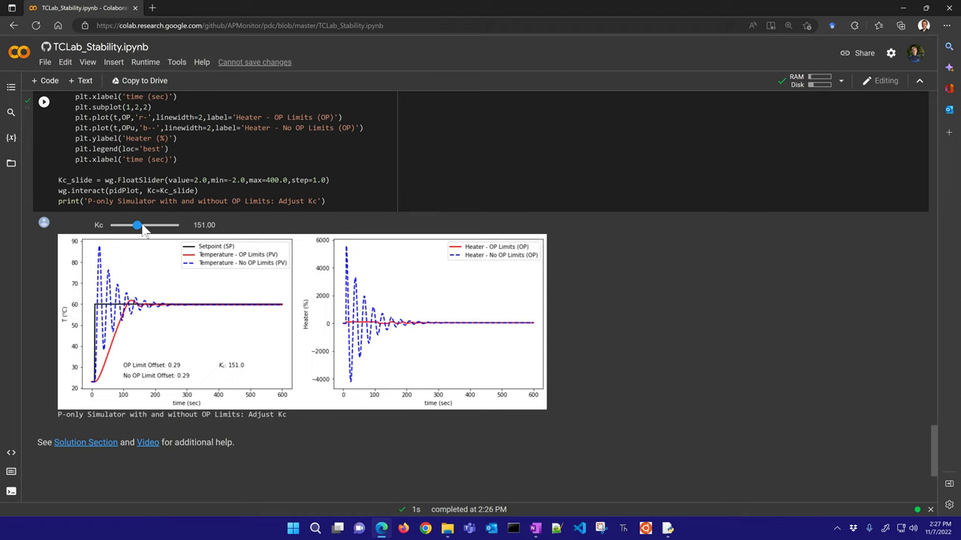
left_click_drag(139, 226, 149, 234)
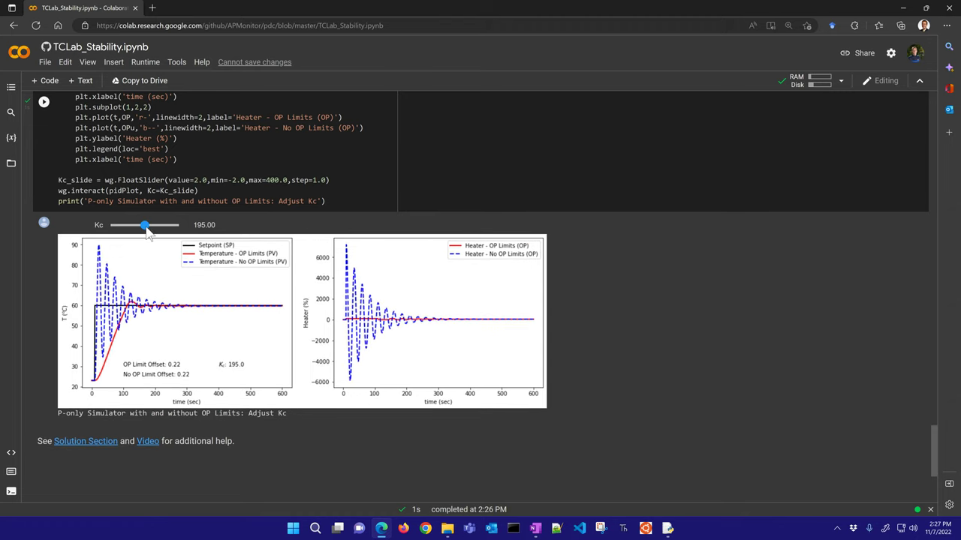
left_click_drag(148, 234, 156, 234)
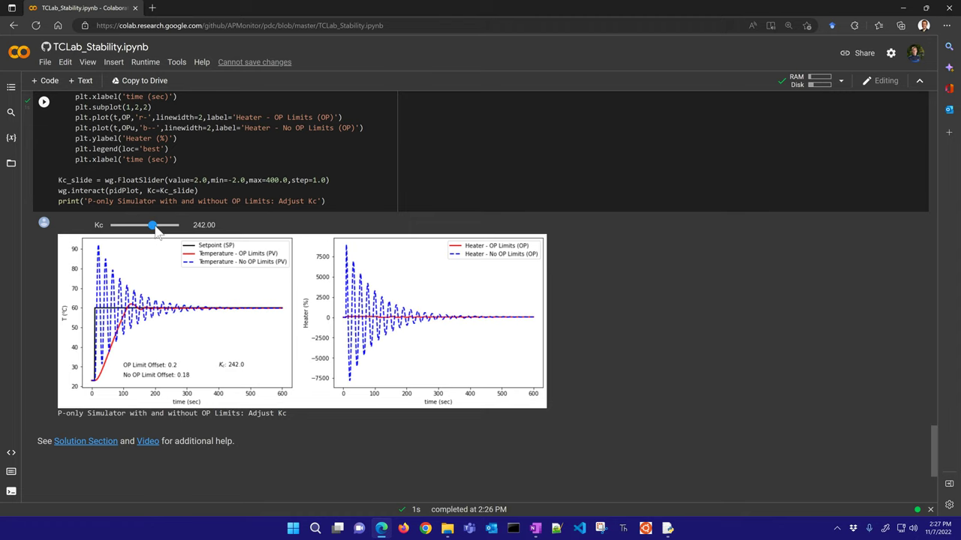
left_click_drag(153, 230, 166, 231)
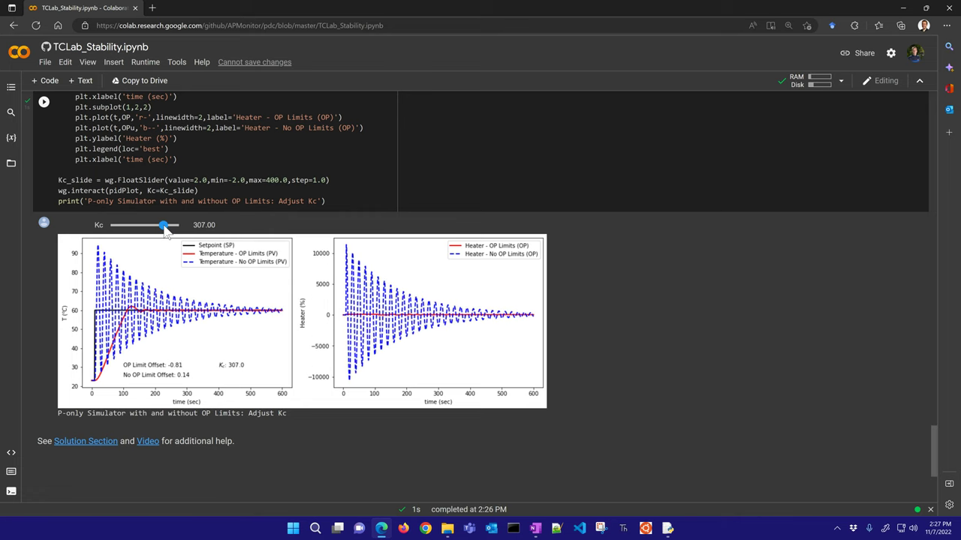
left_click_drag(166, 233, 174, 232)
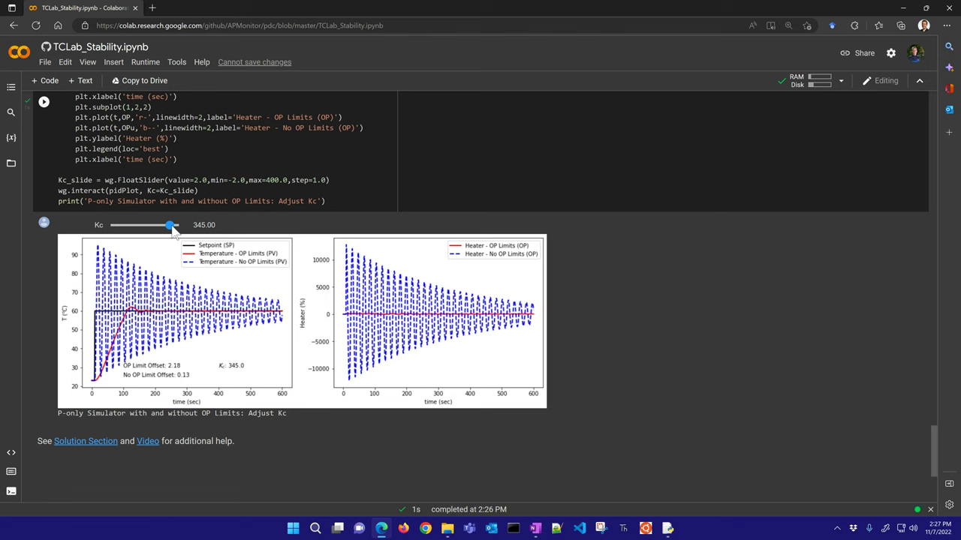
left_click_drag(172, 232, 178, 232)
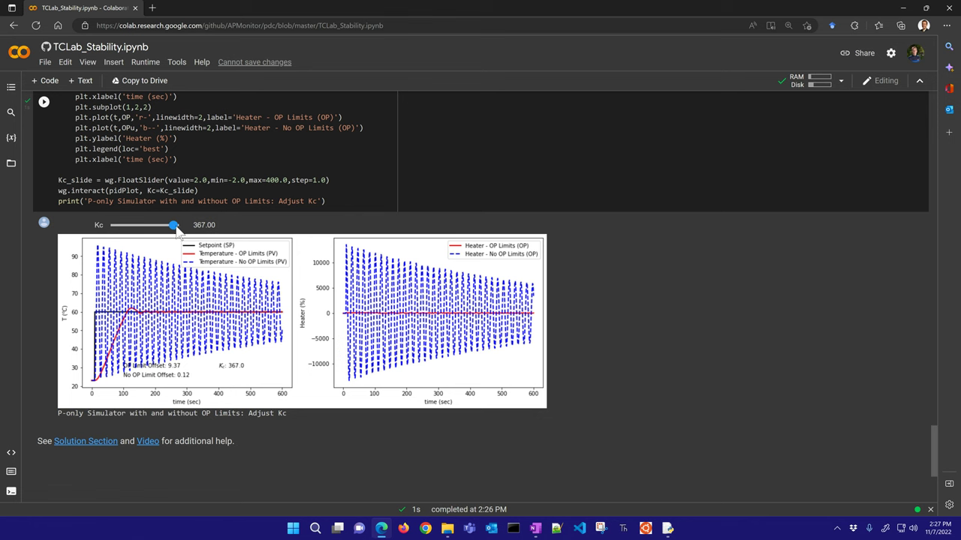
left_click_drag(177, 227, 179, 228)
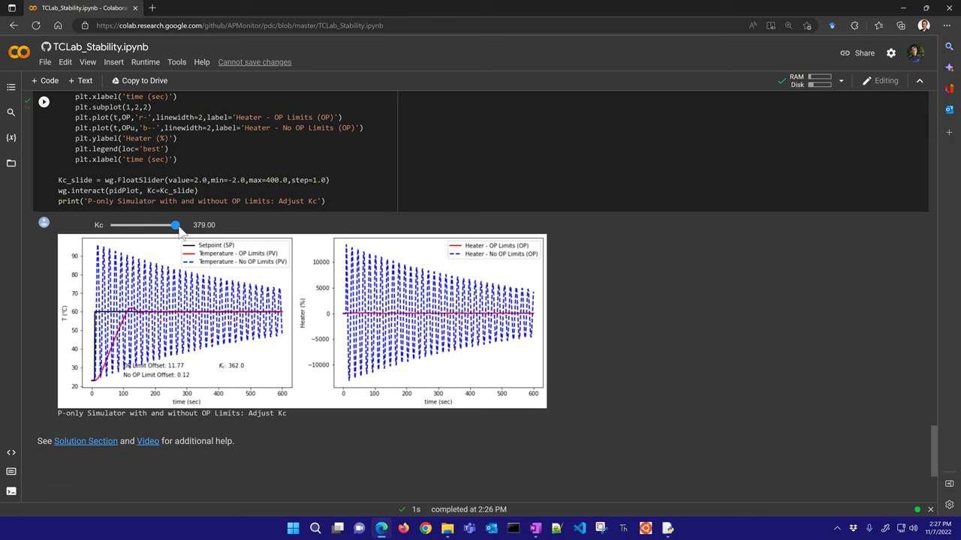
Step: Raise the P-only simulator's controller gain Kc to 400, and reduce it to 97
left_click_drag(177, 229, 182, 231)
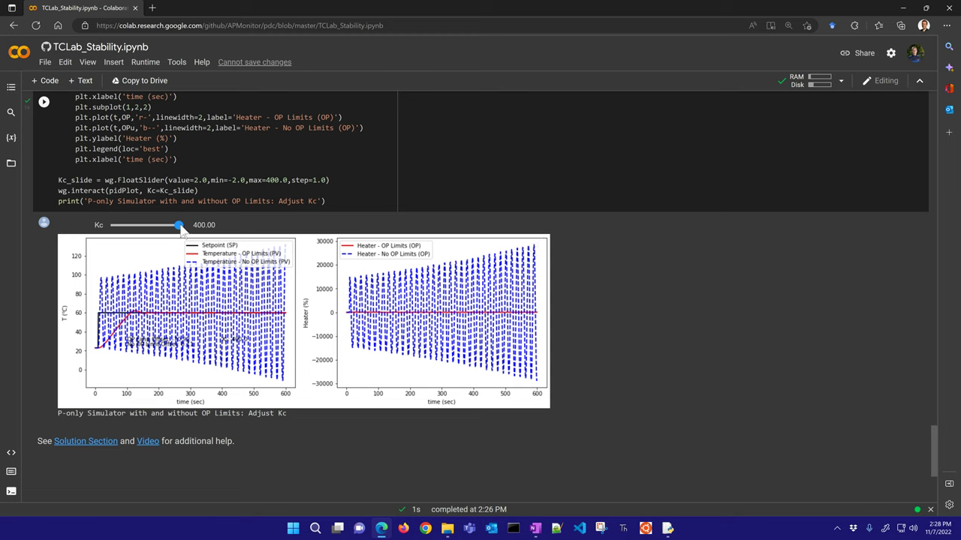
left_click_drag(180, 225, 129, 232)
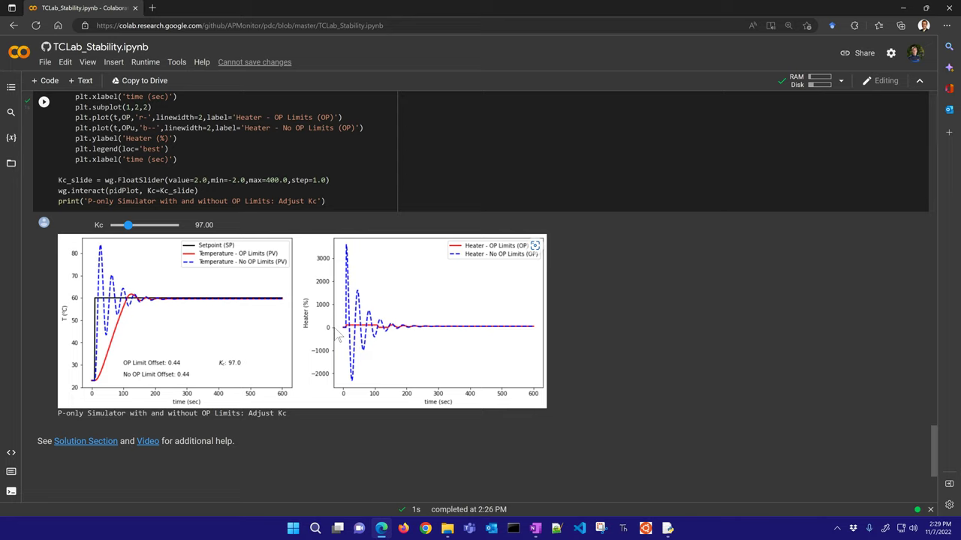
Step: Leave the Colab notebook without saving, return to the Stability Analysis exercises page, and open the Controller Stability Analysis lecture page from it
left_click(13, 26)
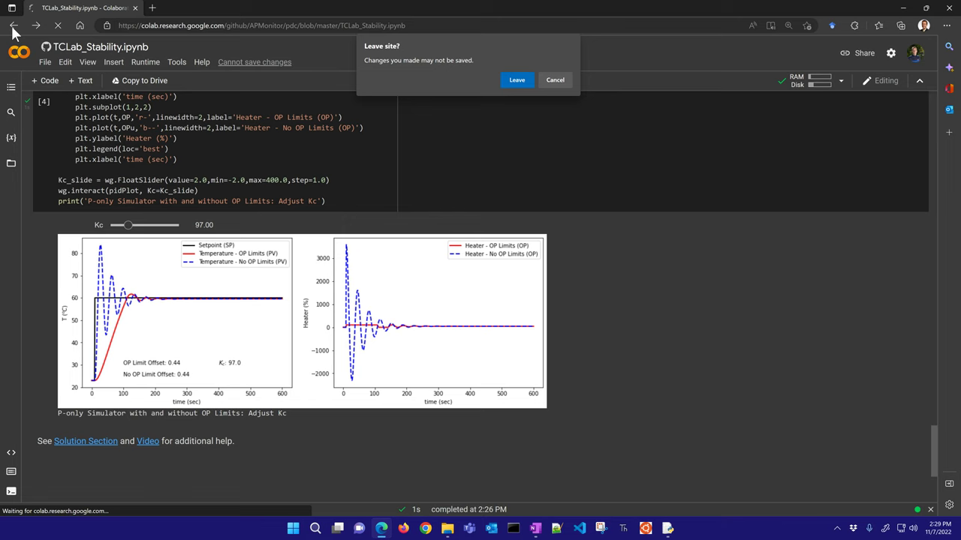
left_click(517, 80)
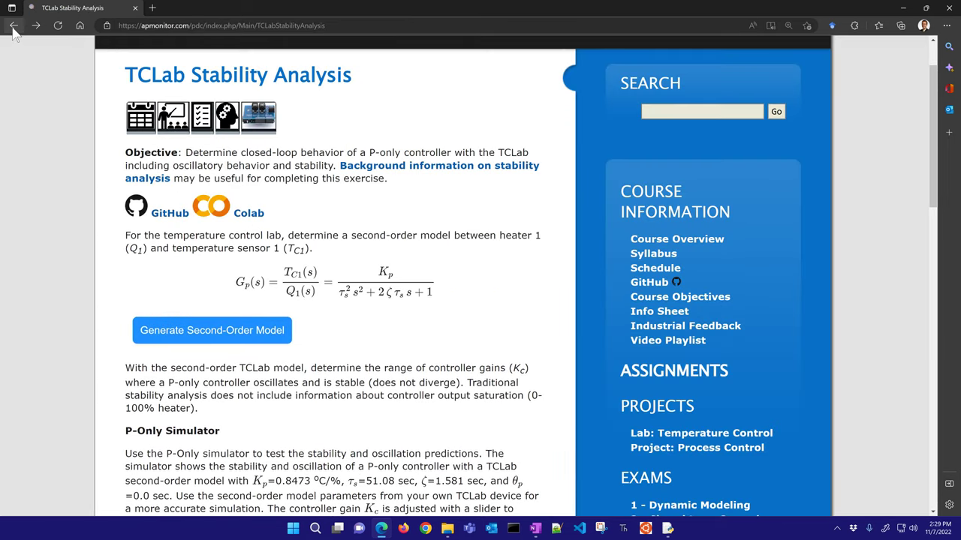
left_click(13, 26)
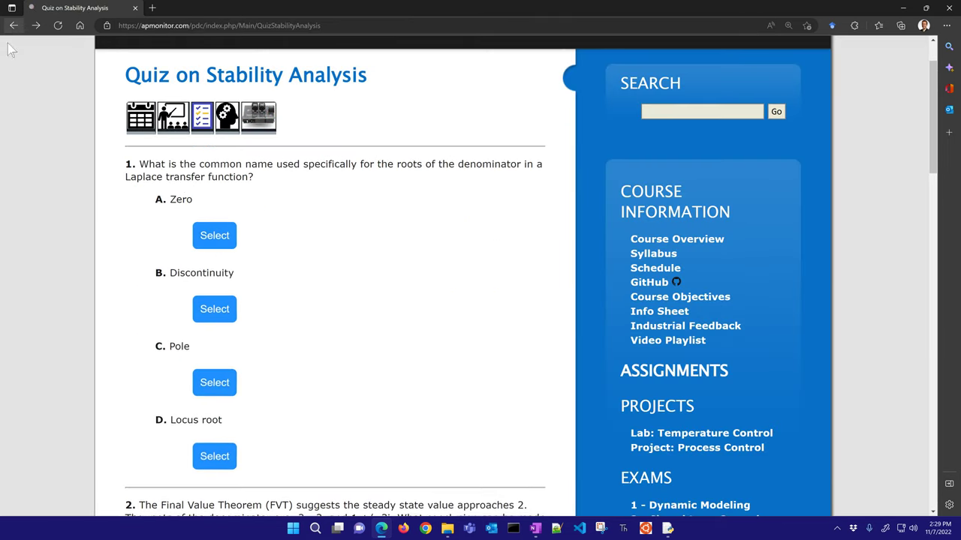
left_click(14, 26)
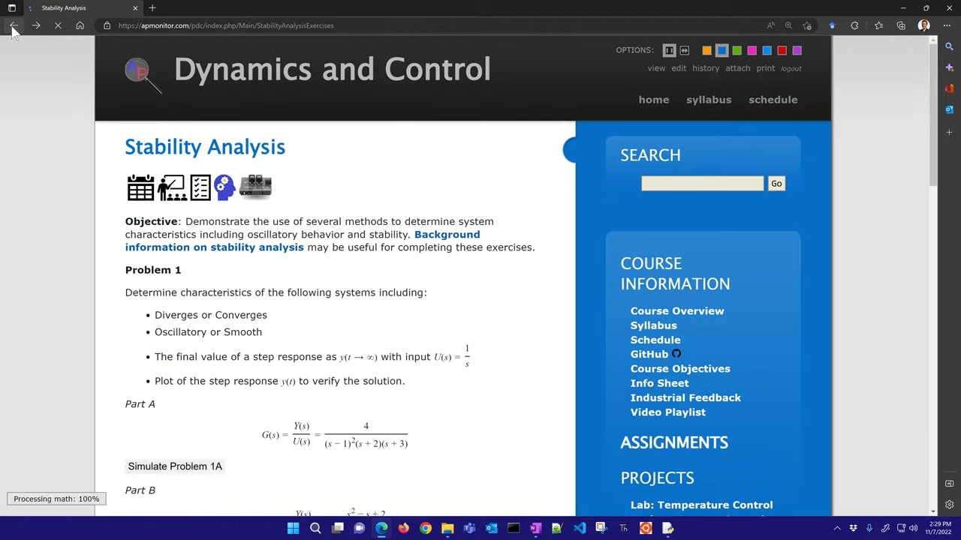
left_click(171, 199)
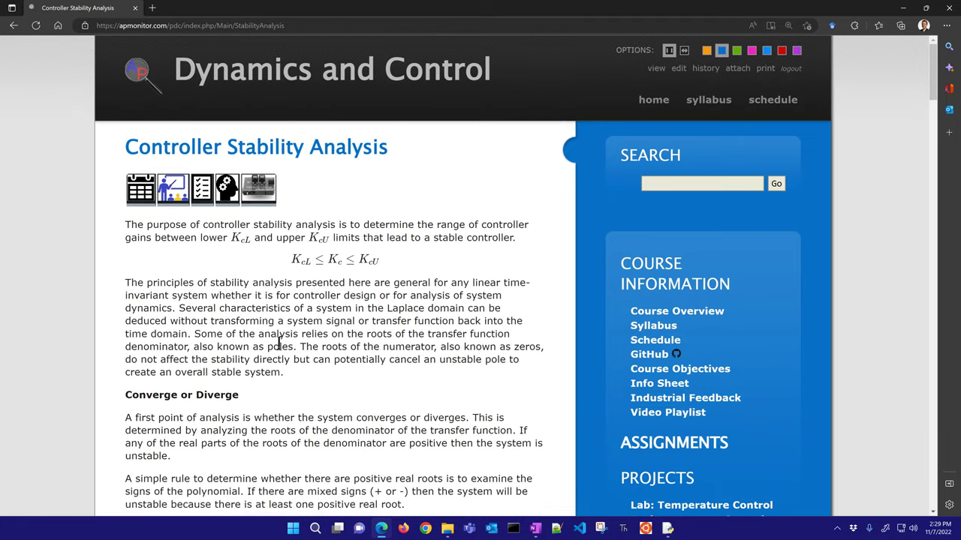
Step: Review the stability methods and Final Value Theorem sections, highlighting Kp, y∞ and the s multiplier in the theorem's equations
scroll(257, 362, "down", 9)
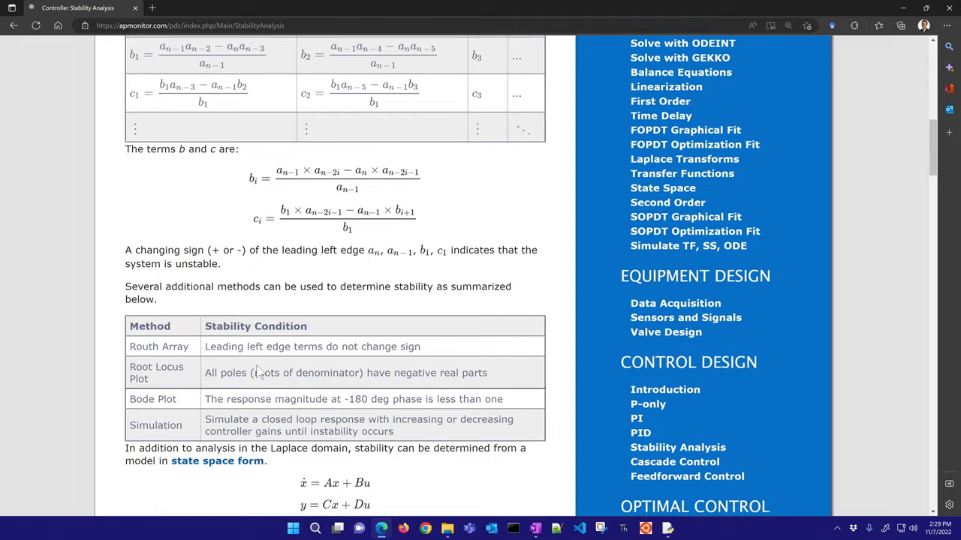
scroll(257, 370, "down", 3)
scroll(239, 369, "down", 2)
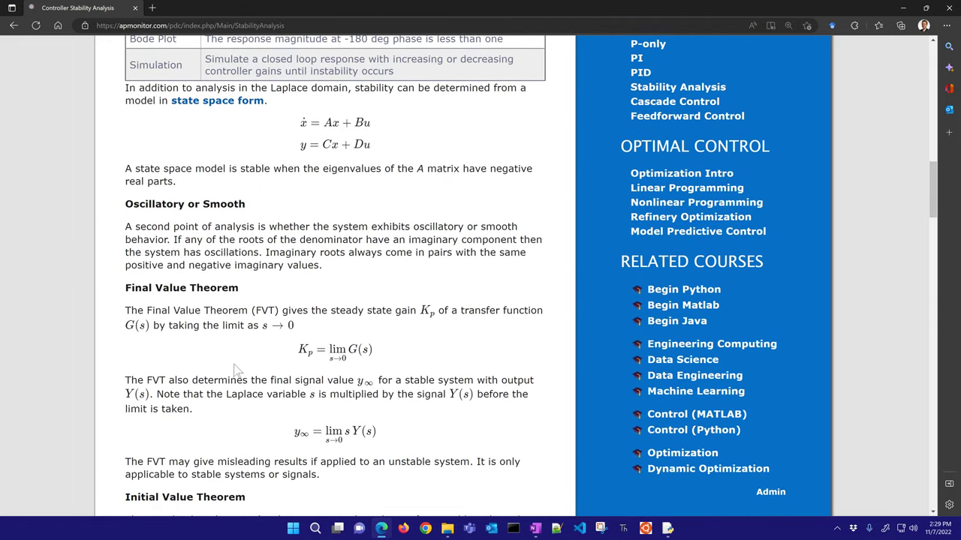
scroll(235, 369, "down", 2)
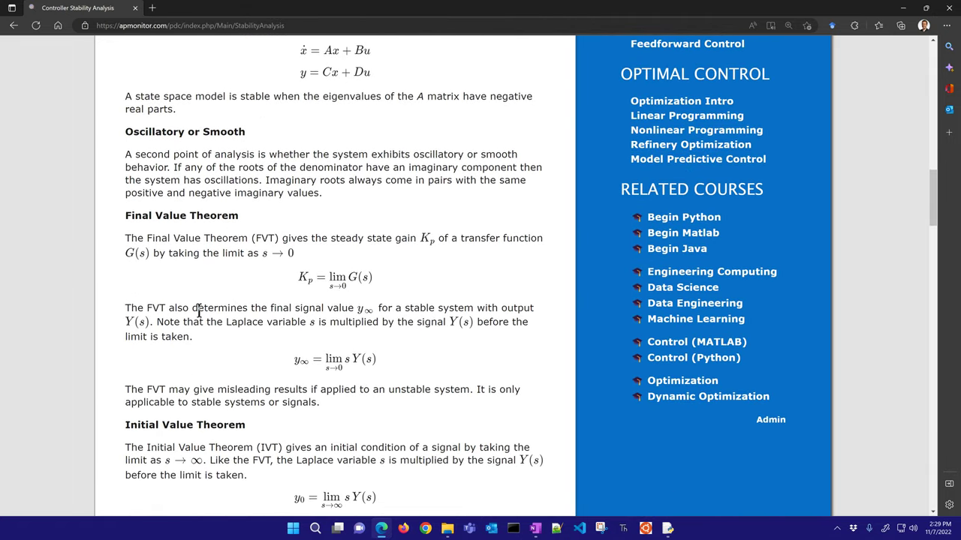
left_click_drag(299, 277, 315, 280)
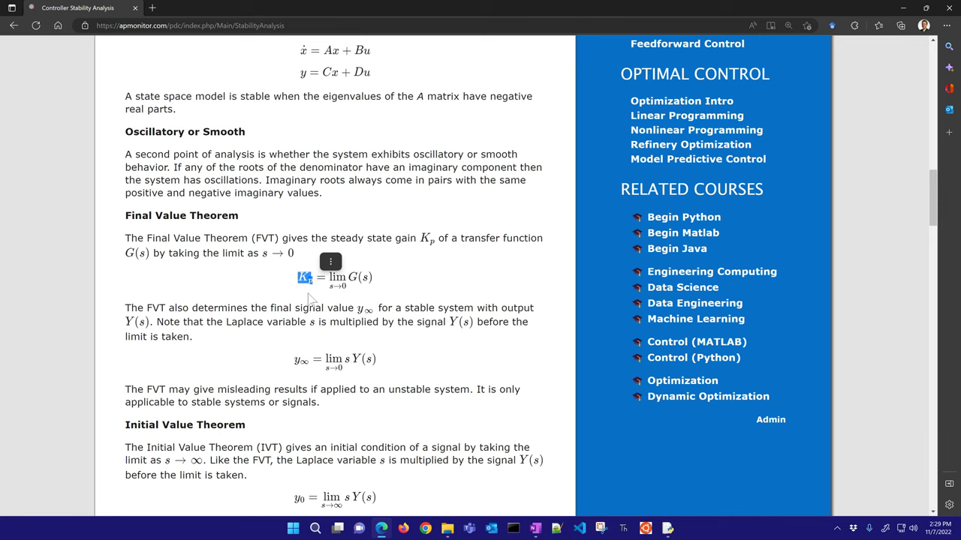
left_click_drag(294, 358, 313, 365)
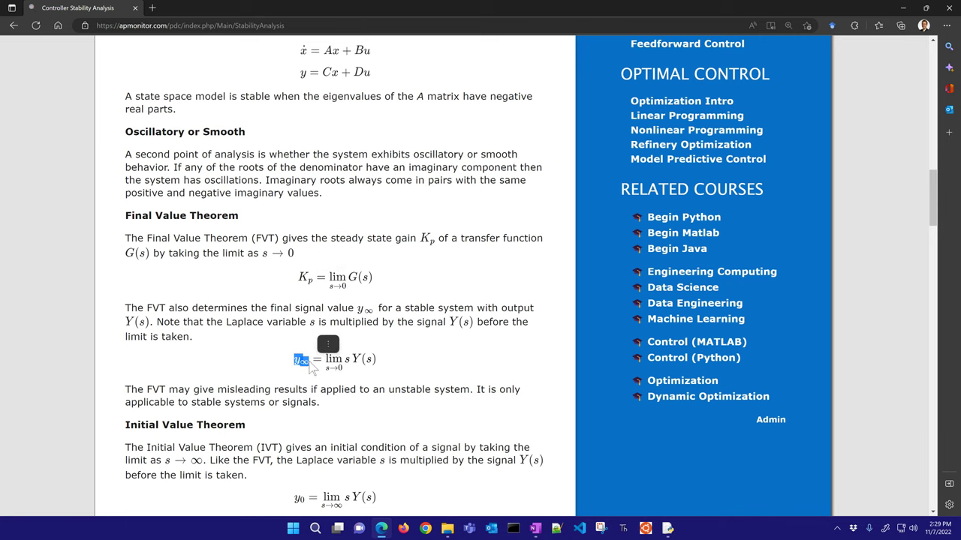
scroll(301, 360, "down", 4)
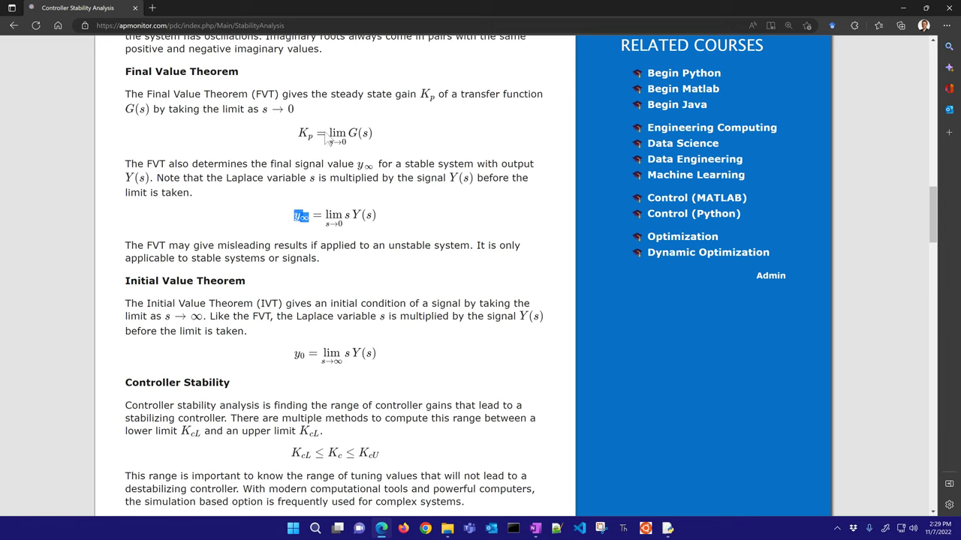
left_click(316, 210)
double_click(346, 215)
Step: Review the Initial Value Theorem section, highlighting the s → ∞ limit in its equation and clearing the highlight
scroll(292, 248, "down", 2)
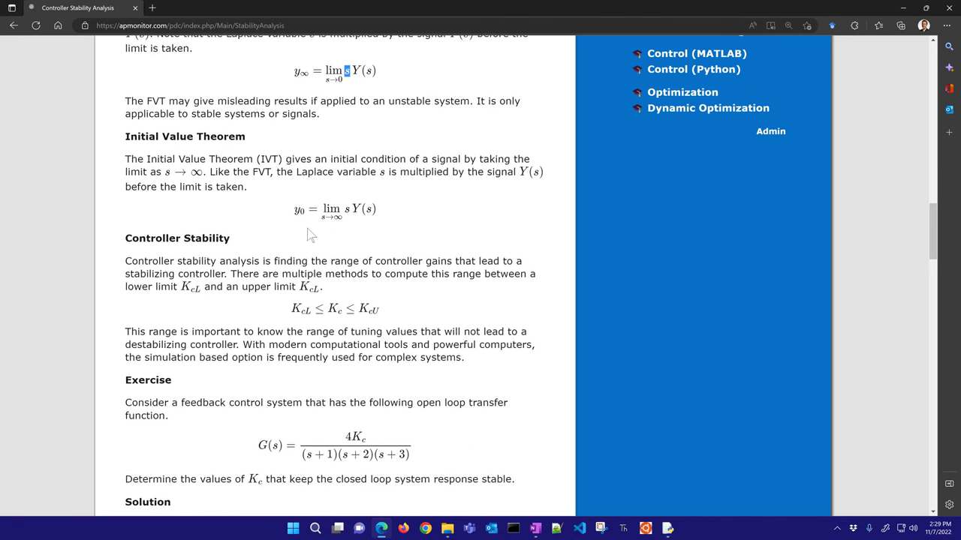
left_click_drag(321, 218, 344, 225)
left_click(336, 252)
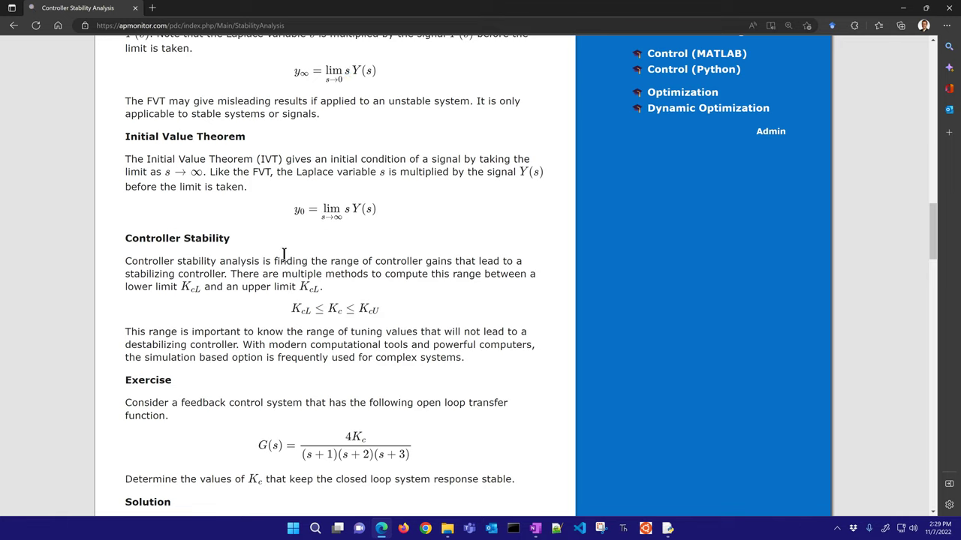